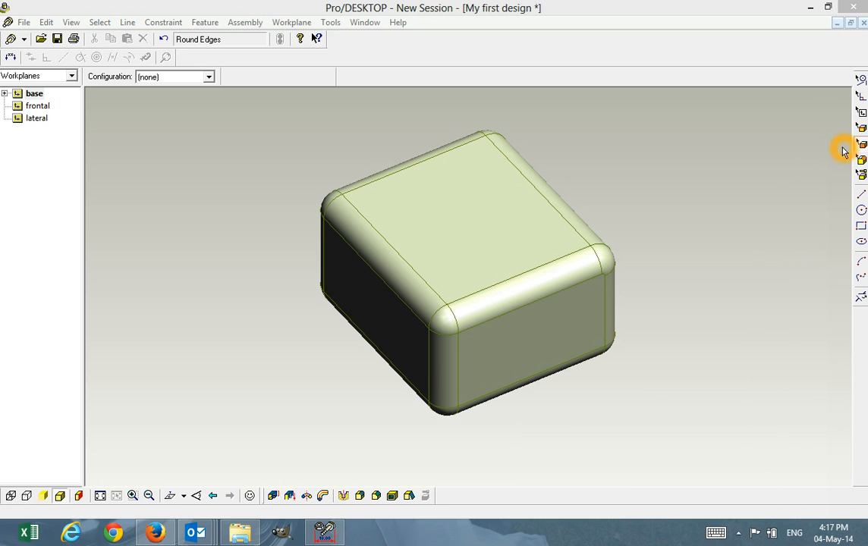
# Step: Create a sketch named handle on a new workplane on the block's flat top face and expand workplane 1 in the tree
pyautogui.click(861, 146)
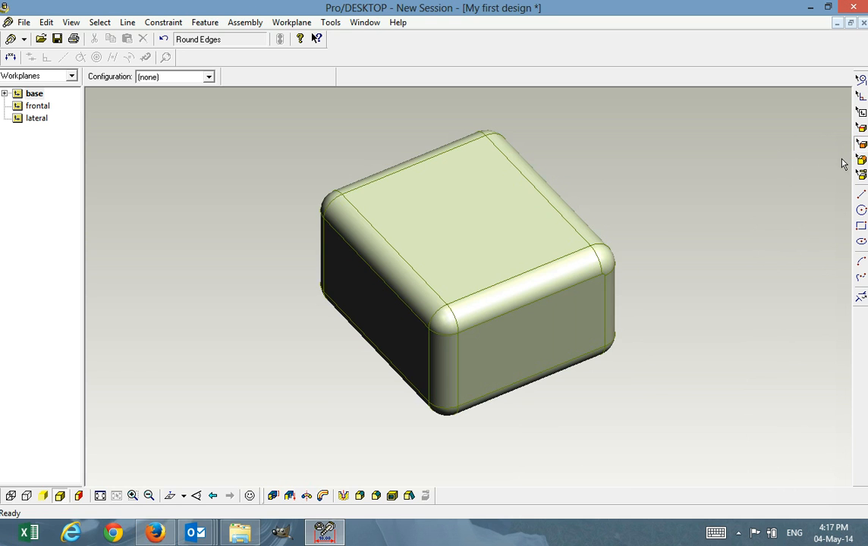
pyautogui.click(863, 148)
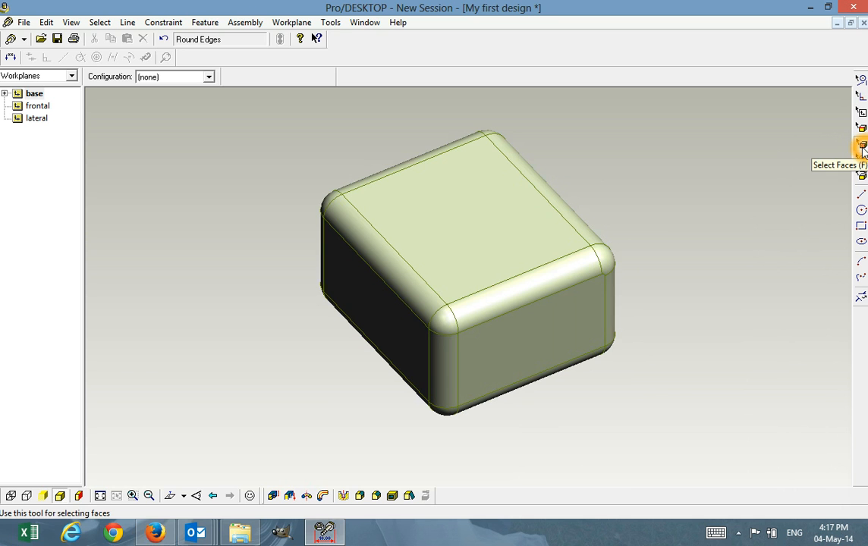
pyautogui.click(555, 205)
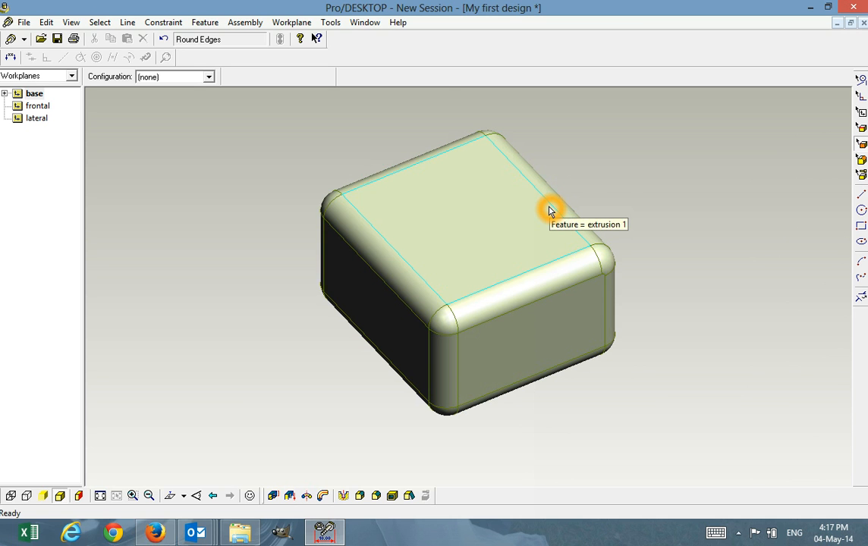
pyautogui.click(549, 207)
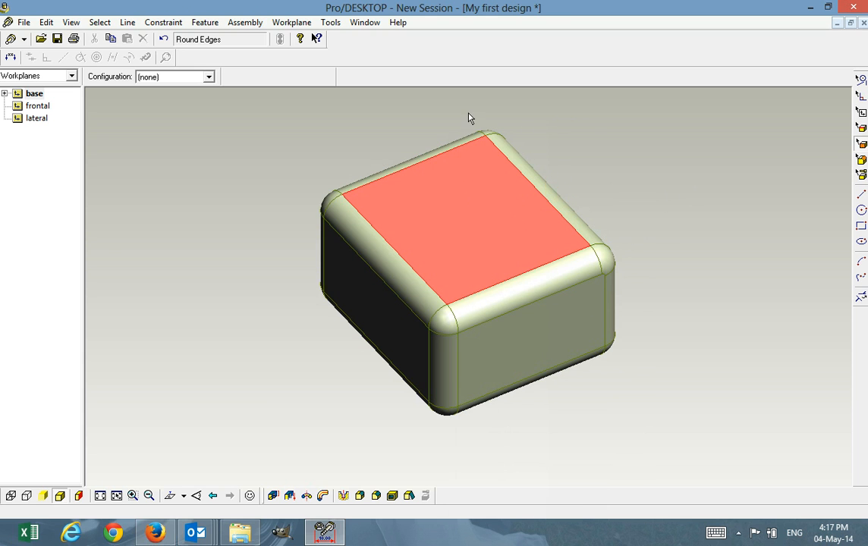
pyautogui.click(295, 25)
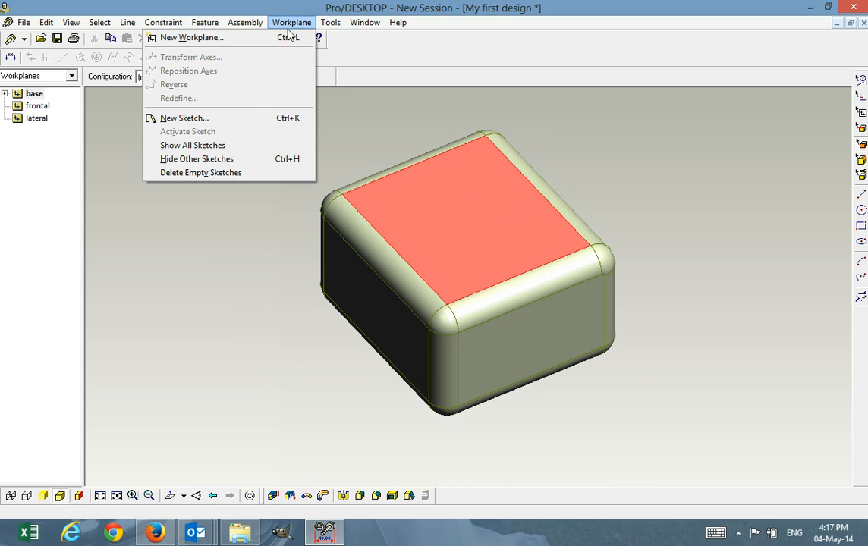
pyautogui.click(233, 122)
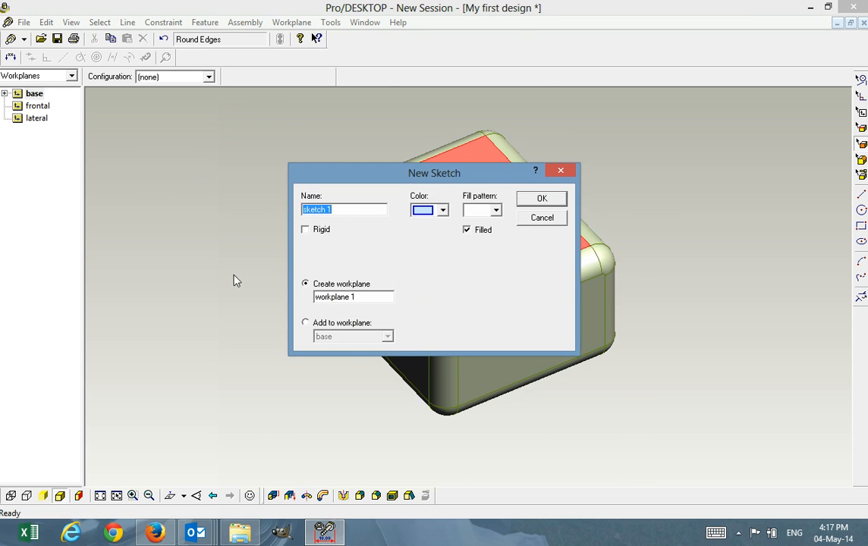
pyautogui.write('handle')
pyautogui.click(540, 198)
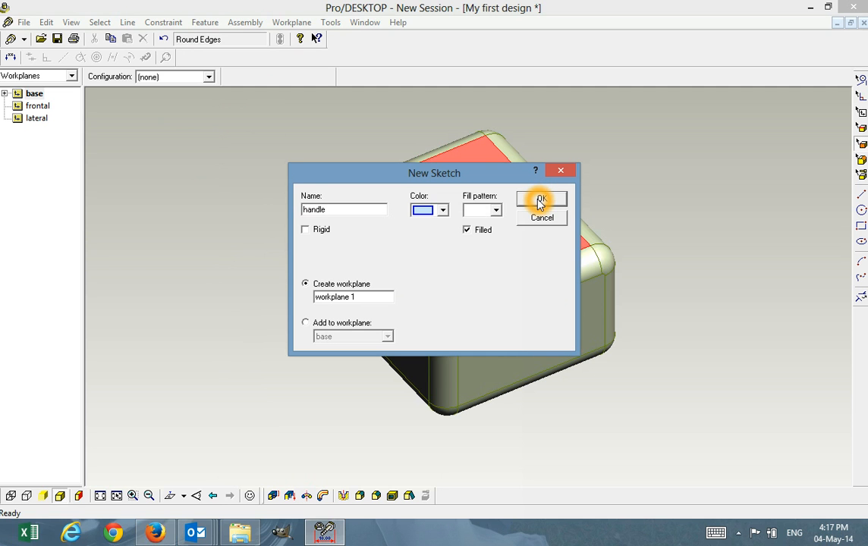
pyautogui.click(540, 200)
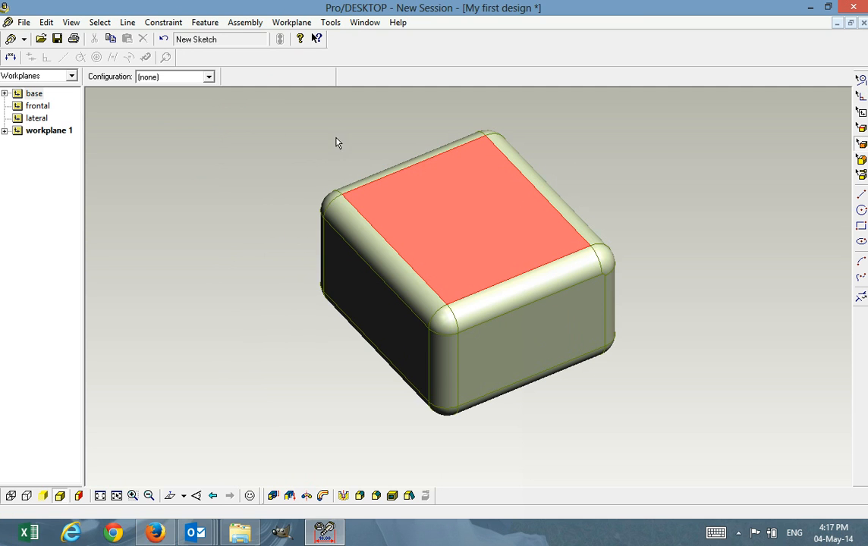
pyautogui.click(8, 131)
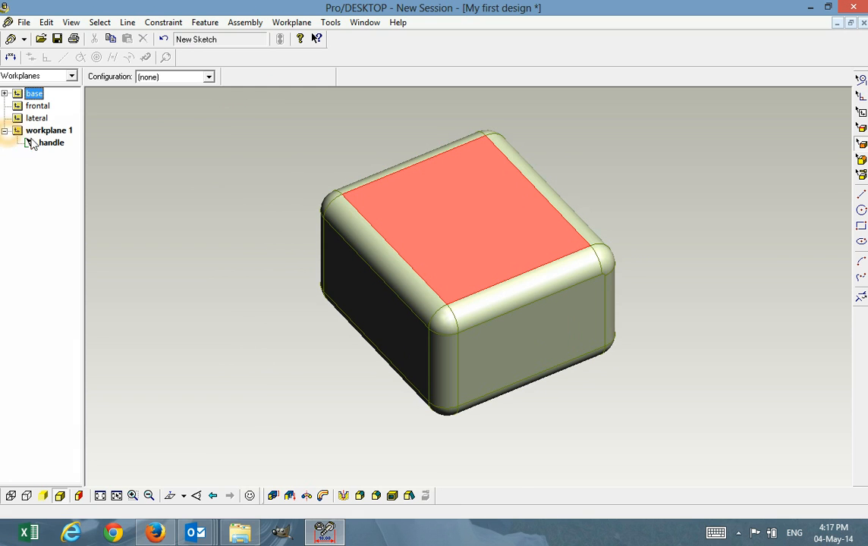
pyautogui.click(51, 142)
pyautogui.click(461, 171)
pyautogui.click(392, 248)
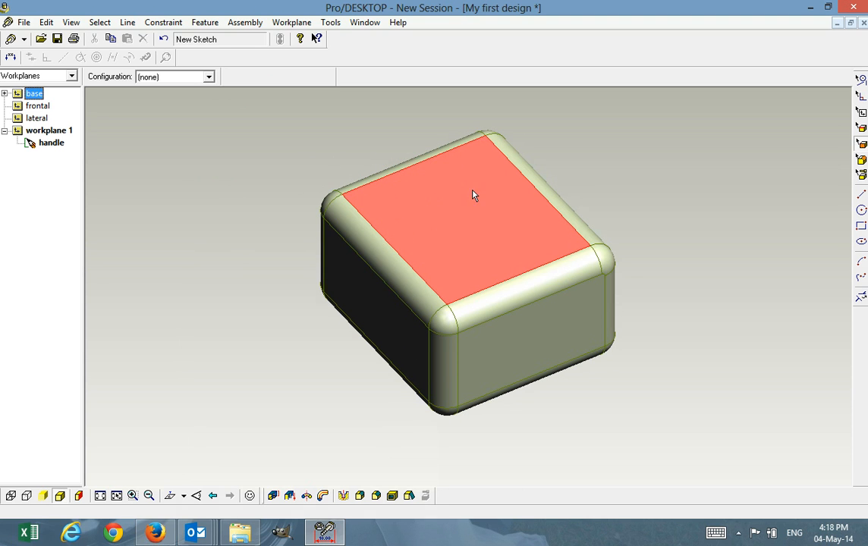
pyautogui.click(226, 345)
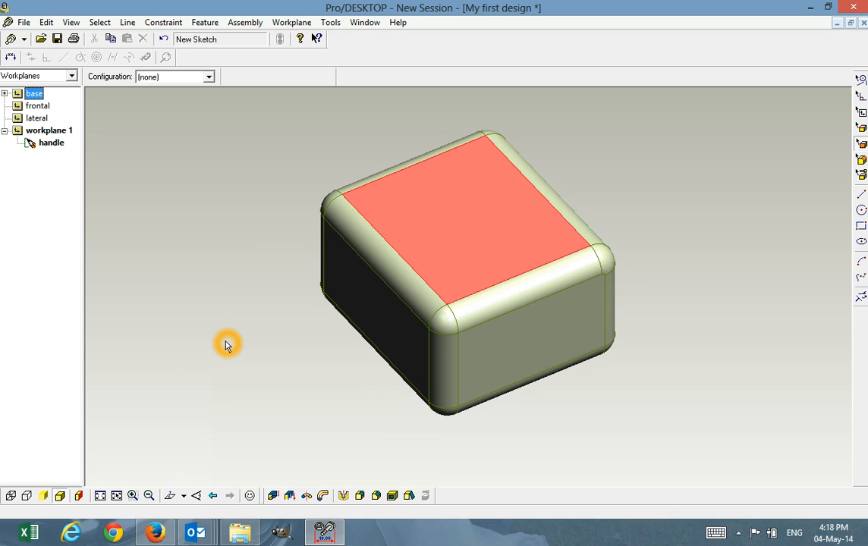
# Step: Draw a circle centred on the workplane origin in the handle sketch, viewing the top face straight on
pyautogui.click(171, 499)
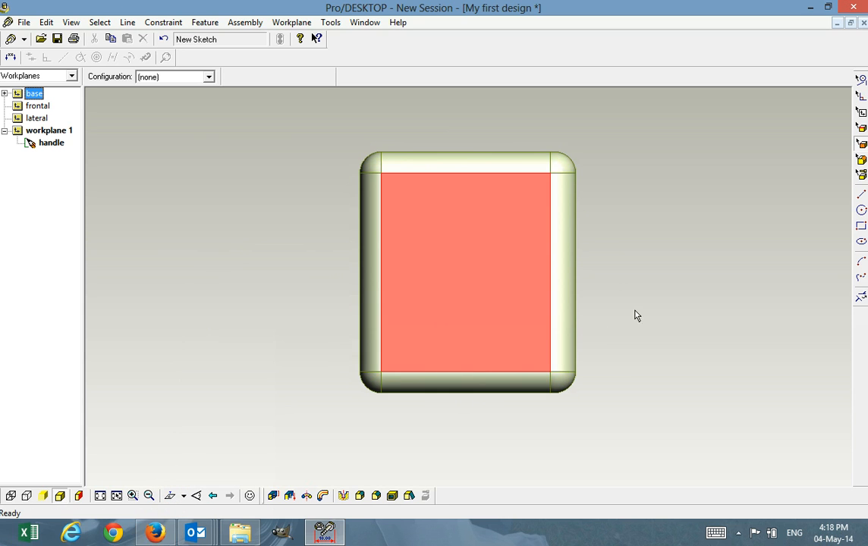
pyautogui.click(861, 211)
pyautogui.click(860, 211)
pyautogui.click(456, 266)
pyautogui.moveTo(466, 272); pyautogui.dragTo(484, 293)
pyautogui.click(639, 288)
pyautogui.click(653, 289)
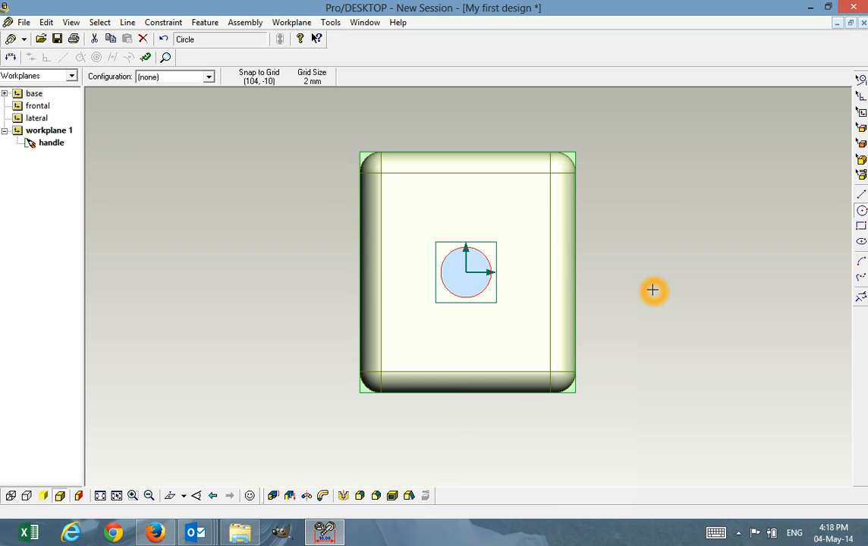
# Step: Extrude the handle circle 100 mm above the workplane, adding material to the block
pyautogui.click(652, 290)
pyautogui.moveTo(653, 293); pyautogui.dragTo(649, 220, button='middle')
pyautogui.click(645, 220)
pyautogui.click(644, 224)
pyautogui.click(643, 224)
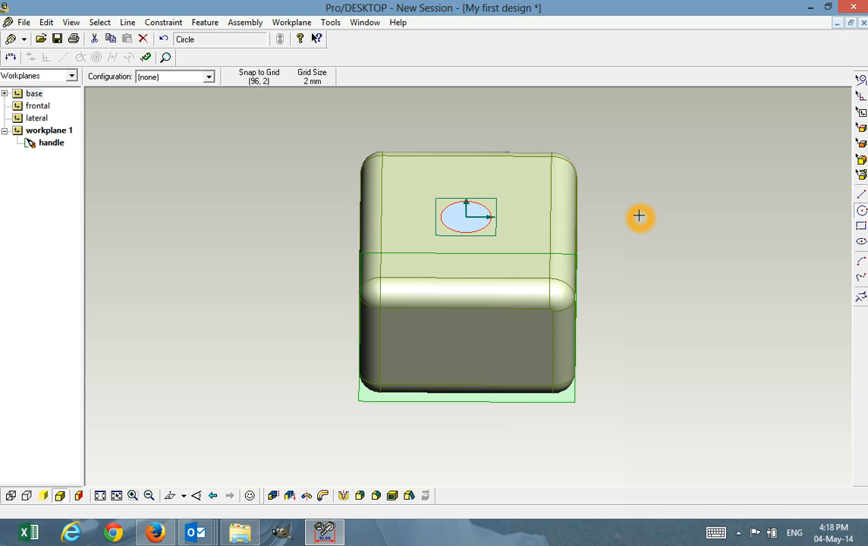
pyautogui.moveTo(640, 215); pyautogui.dragTo(612, 311, button='middle')
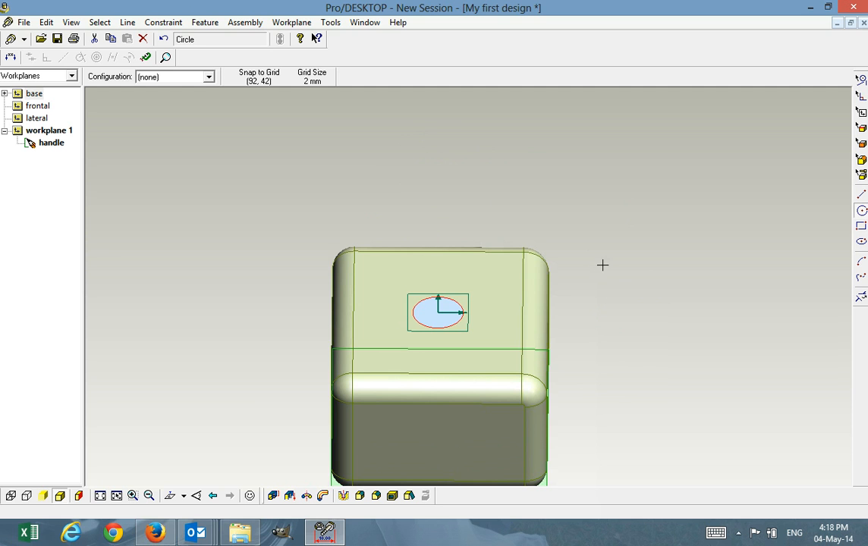
pyautogui.click(210, 23)
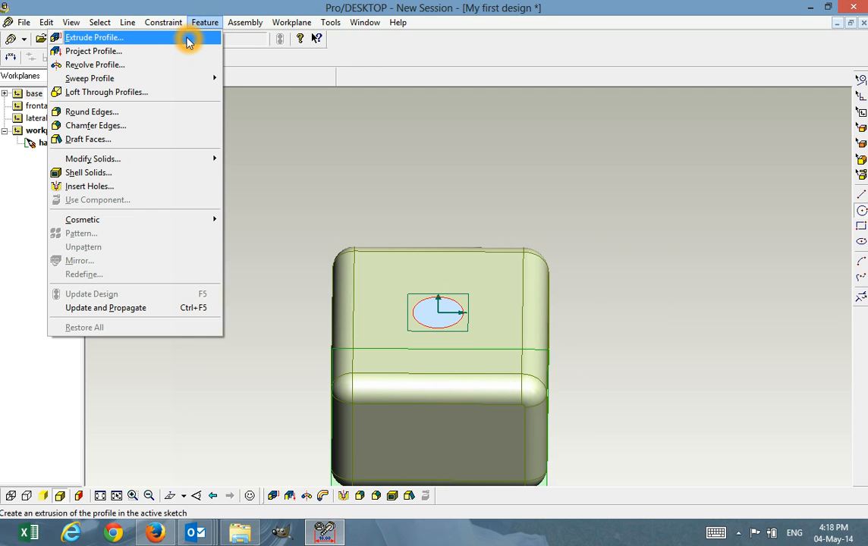
pyautogui.click(189, 42)
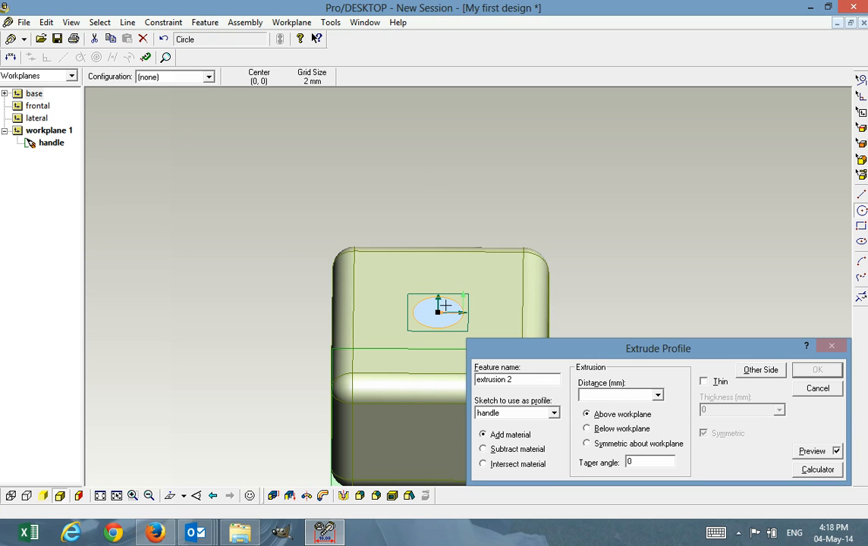
pyautogui.moveTo(438, 315); pyautogui.dragTo(438, 171)
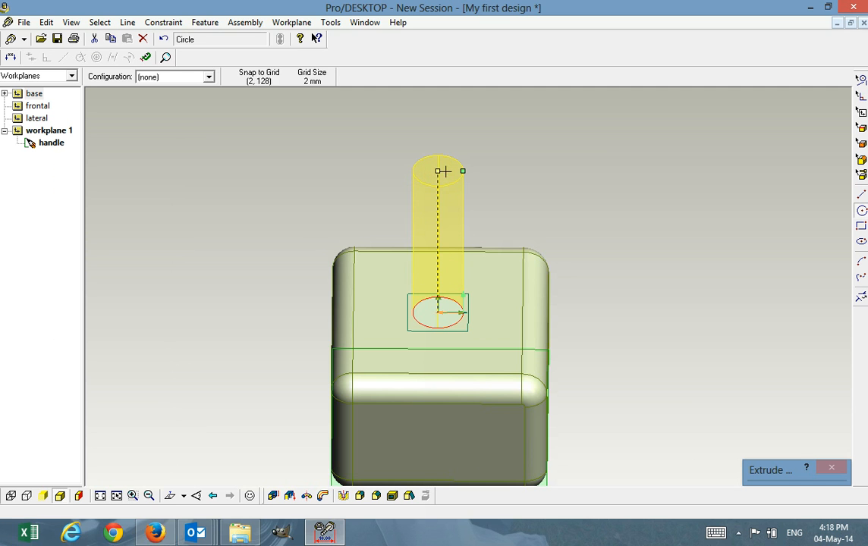
pyautogui.moveTo(759, 457)
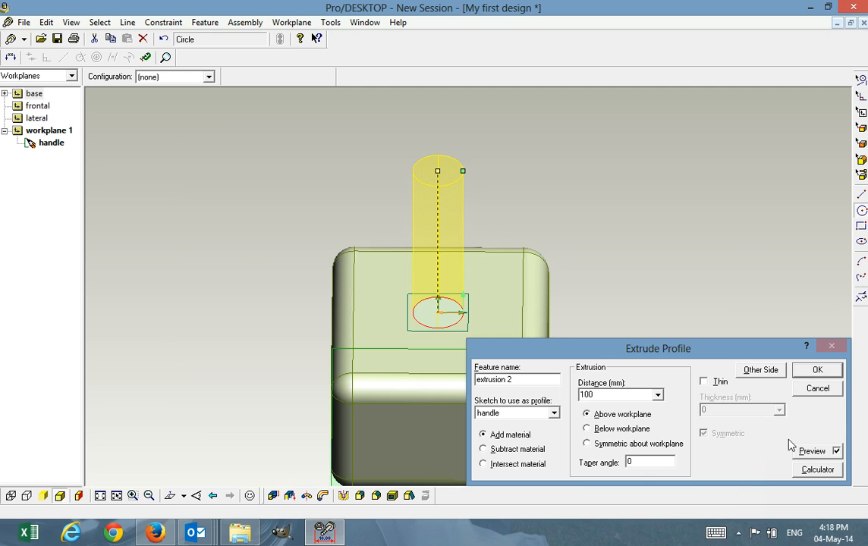
pyautogui.click(812, 369)
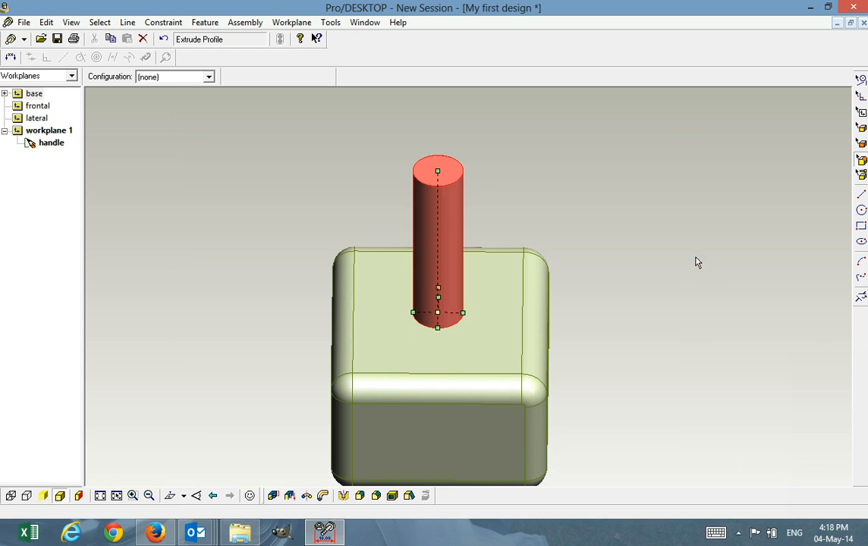
# Step: Round the circular top edge of the cylindrical handle with a constant radius
pyautogui.moveTo(602, 234); pyautogui.dragTo(628, 242, button='middle')
pyautogui.click(629, 241)
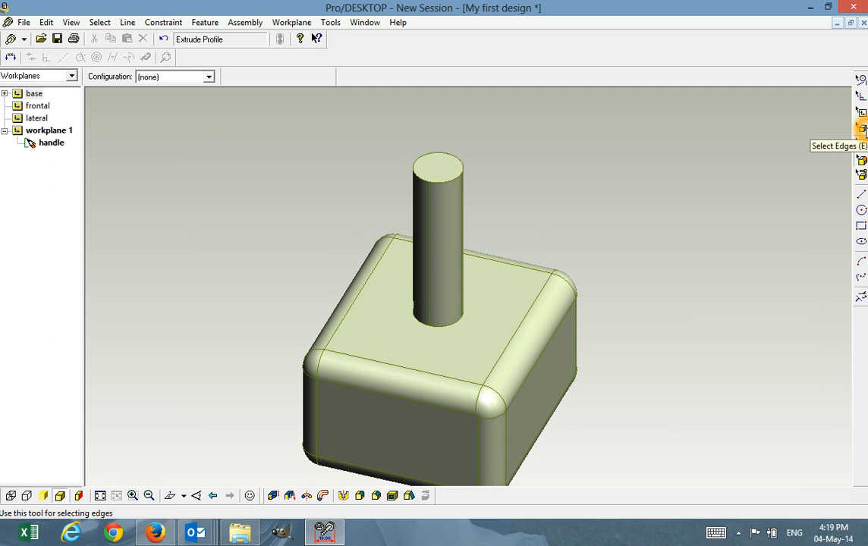
pyautogui.click(862, 129)
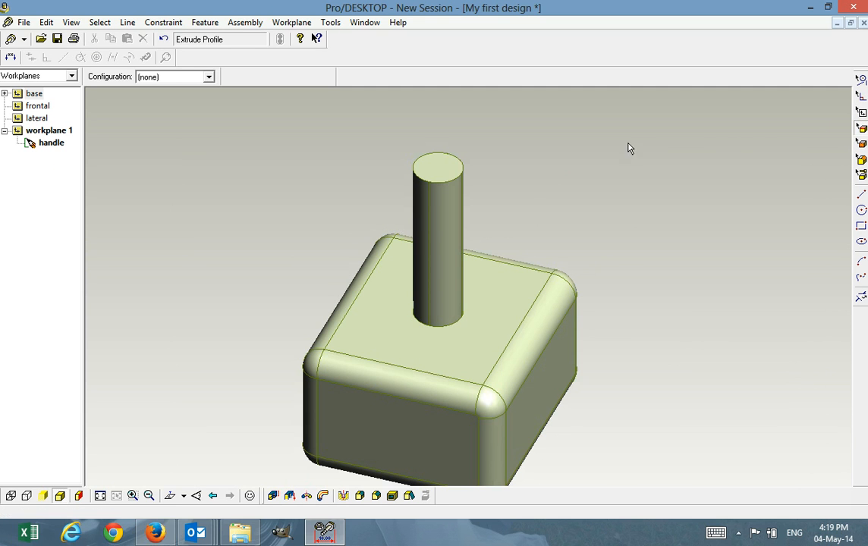
pyautogui.click(460, 169)
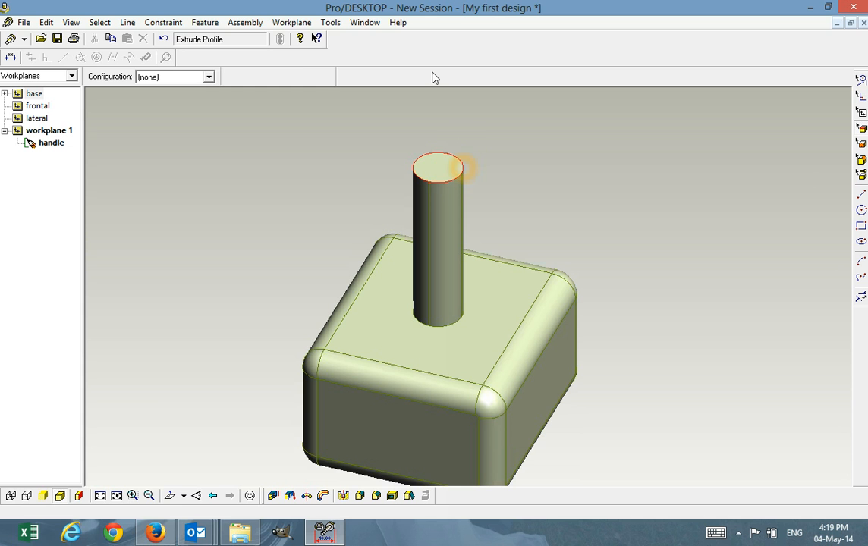
pyautogui.click(205, 23)
pyautogui.moveTo(165, 23)
pyautogui.moveTo(203, 23)
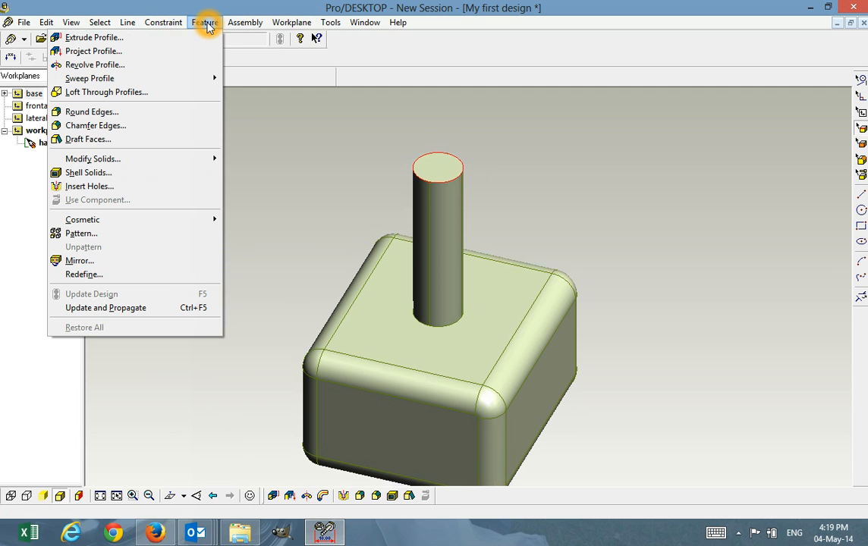
pyautogui.click(171, 111)
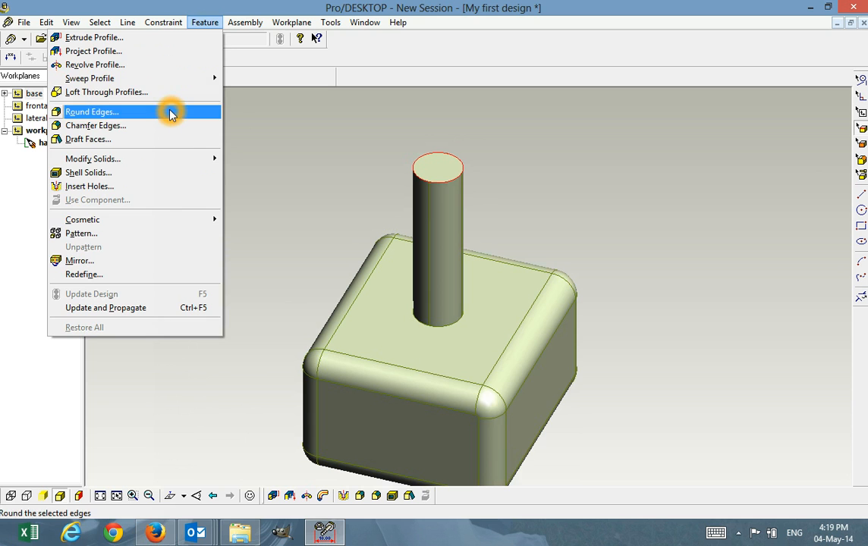
pyautogui.click(439, 158)
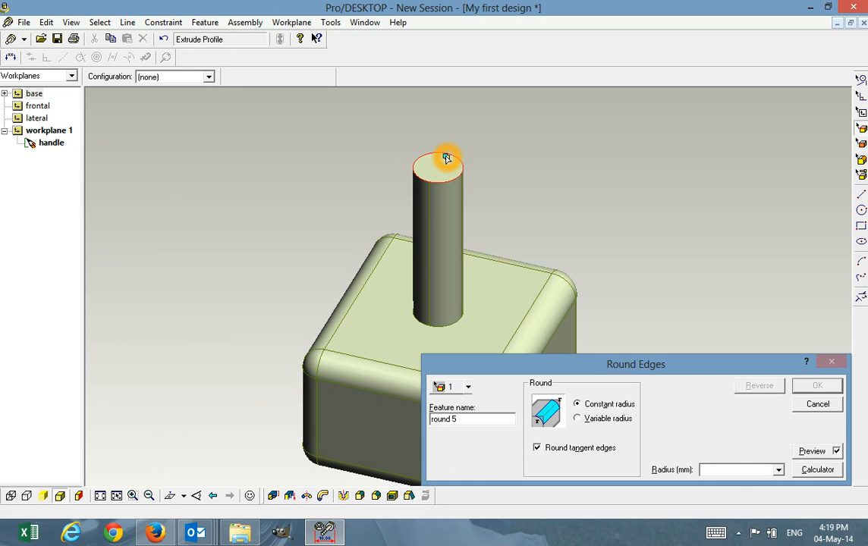
pyautogui.click(449, 172)
pyautogui.moveTo(450, 171)
pyautogui.mouseDown()
pyautogui.moveTo(453, 207)
pyautogui.moveTo(450, 170)
pyautogui.mouseUp()
pyautogui.click(749, 470)
pyautogui.click(816, 331)
# Step: Save the design with the finished block and rounded handle
pyautogui.moveTo(613, 185); pyautogui.dragTo(347, 176, button='middle')
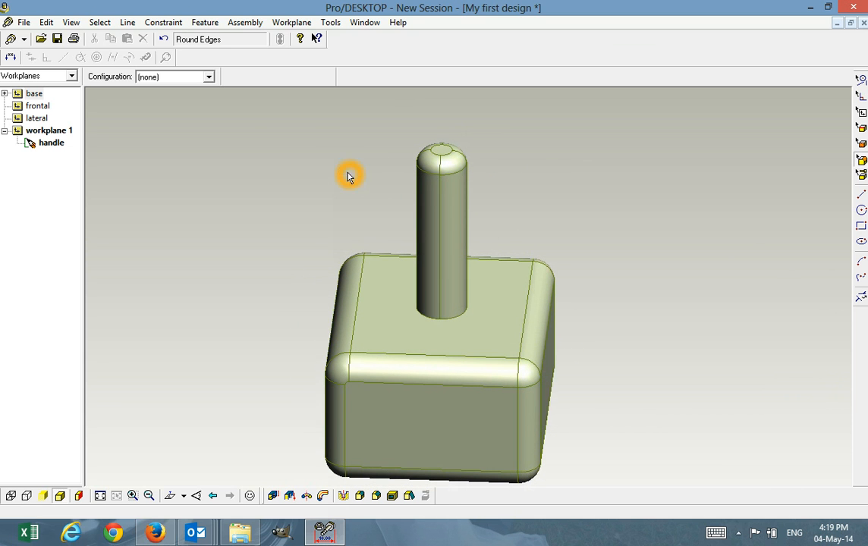
pyautogui.click(25, 22)
pyautogui.click(29, 84)
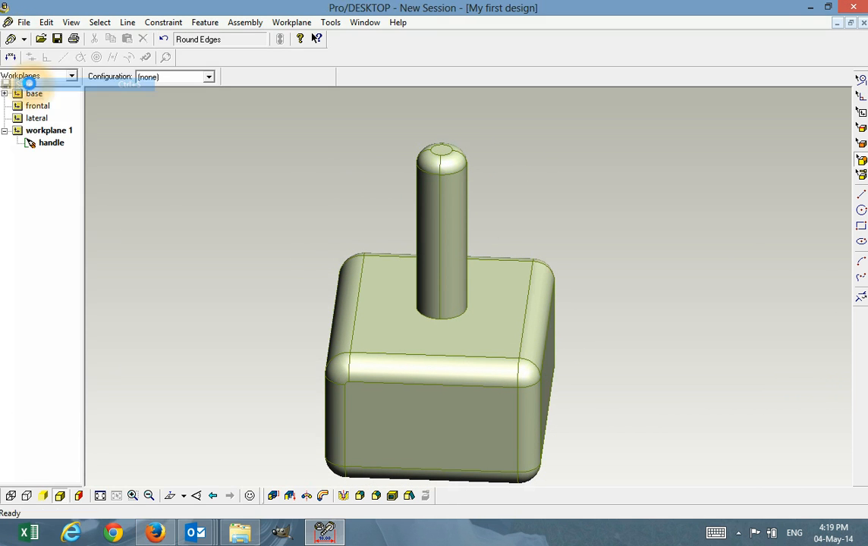
pyautogui.moveTo(294, 129); pyautogui.dragTo(248, 119, button='middle')
pyautogui.moveTo(536, 165); pyautogui.dragTo(499, 157, button='middle')
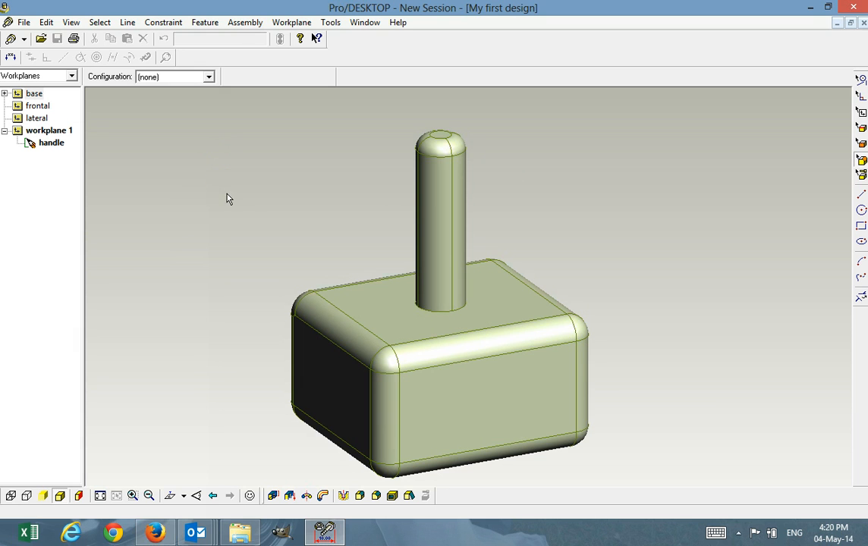
# Step: Create a sketch named hole on a new workplane on the block's front-facing side face
pyautogui.click(388, 328)
pyautogui.moveTo(606, 363)
pyautogui.mouseDown()
pyautogui.moveTo(581, 365)
pyautogui.moveTo(588, 362)
pyautogui.mouseUp()
pyautogui.moveTo(647, 302); pyautogui.dragTo(549, 270)
pyautogui.click(575, 352)
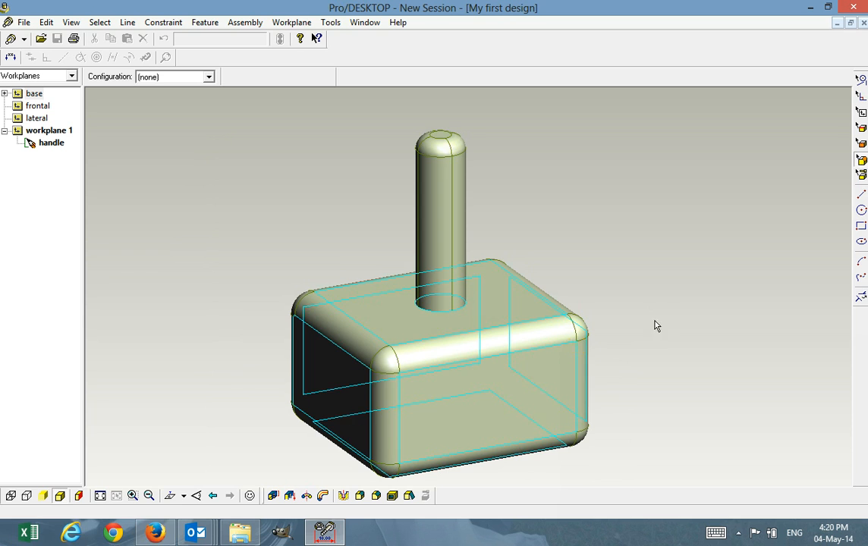
pyautogui.click(861, 144)
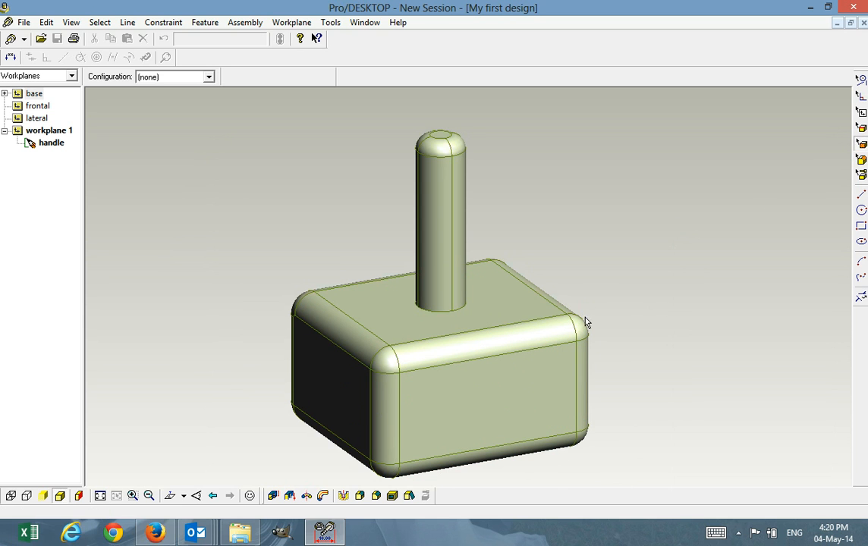
pyautogui.click(568, 351)
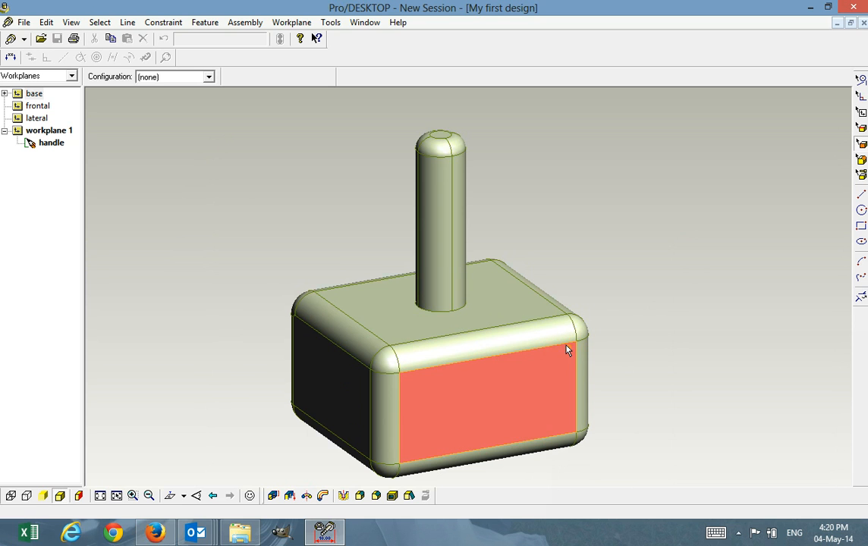
pyautogui.click(290, 23)
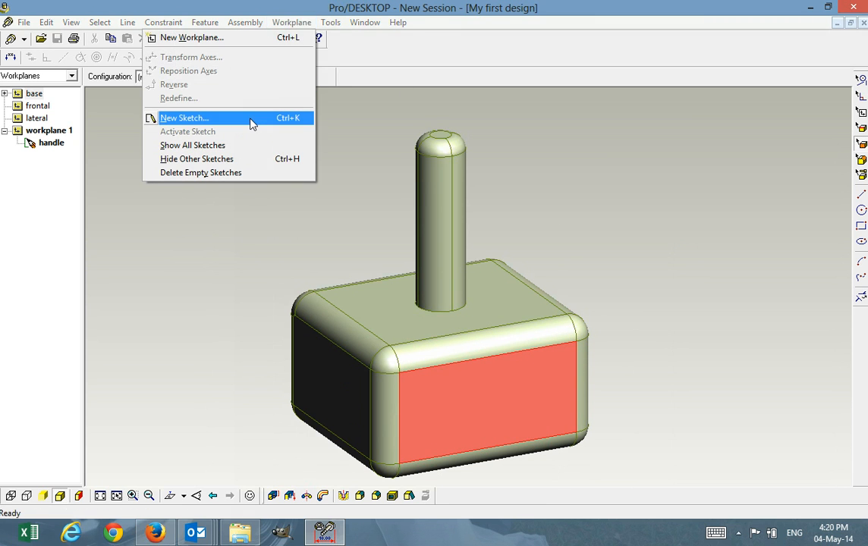
pyautogui.click(303, 119)
pyautogui.write('hole')
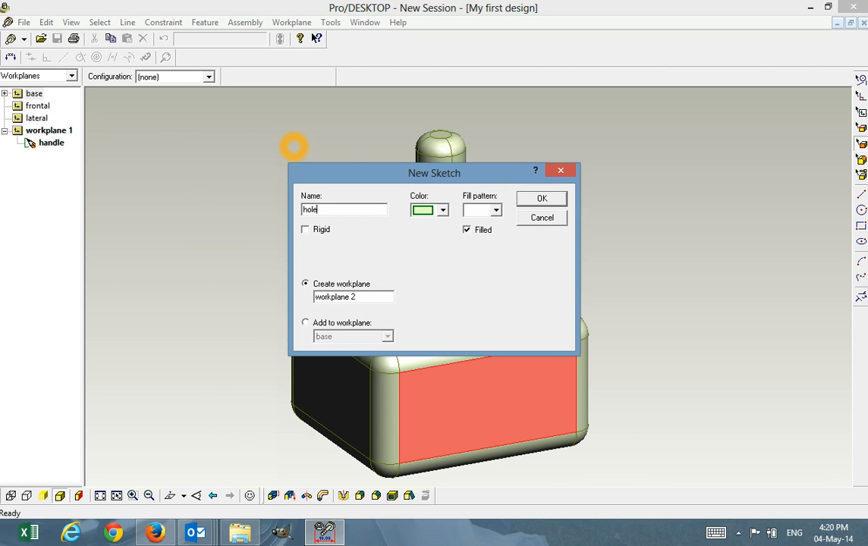
pyautogui.click(531, 200)
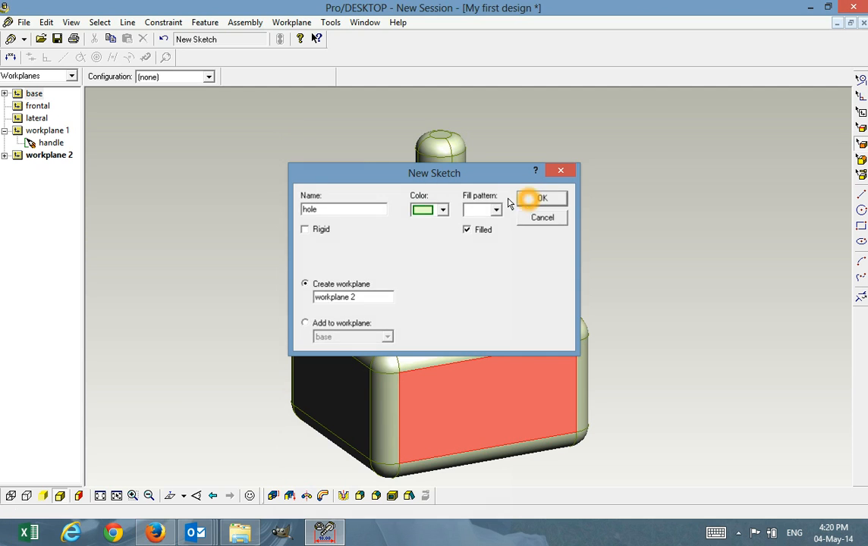
# Step: Draw a circle centred on the origin of the hole sketch, viewing the block's side face straight on
pyautogui.click(42, 156)
pyautogui.click(29, 154)
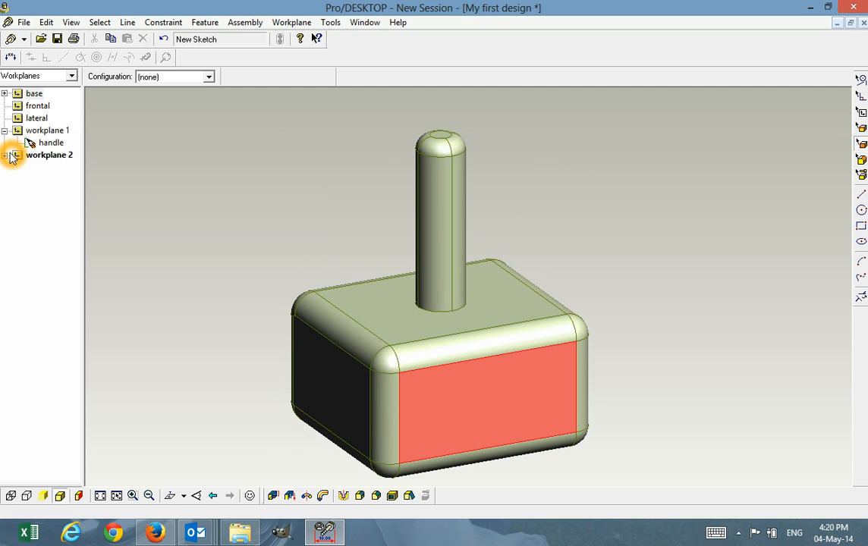
pyautogui.click(5, 155)
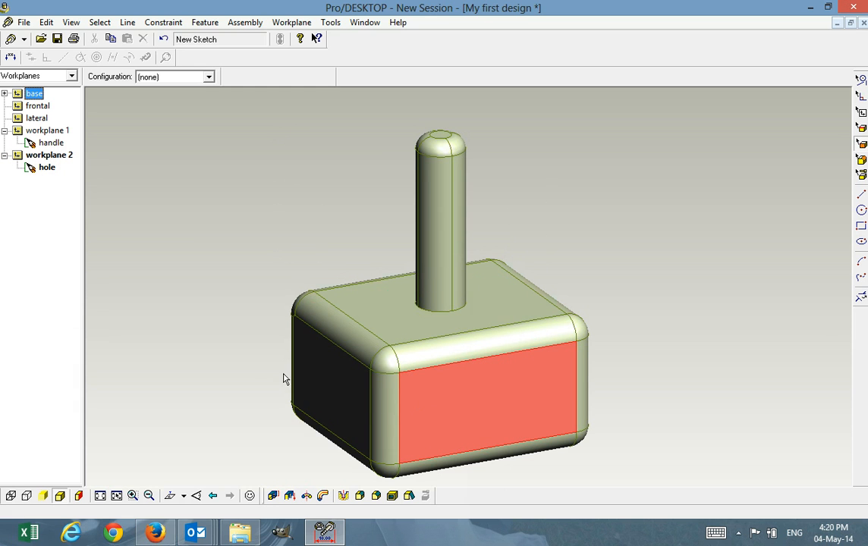
pyautogui.click(172, 496)
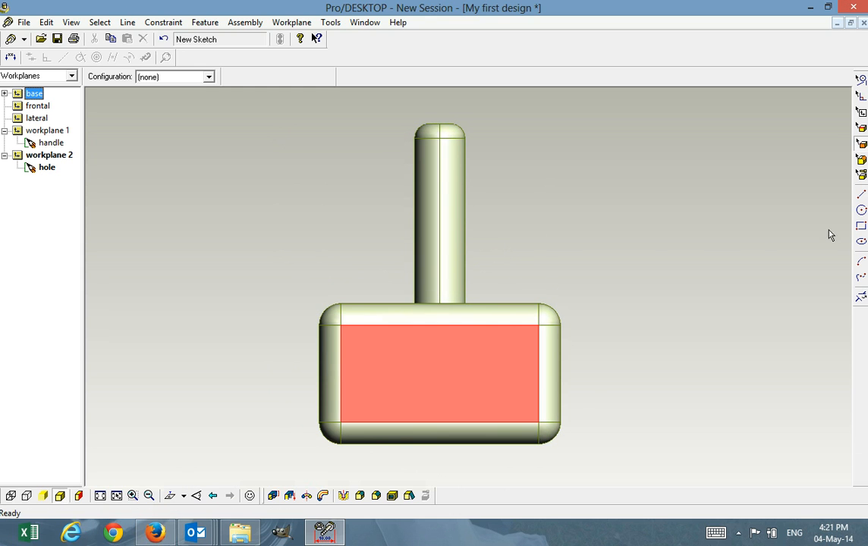
pyautogui.click(861, 210)
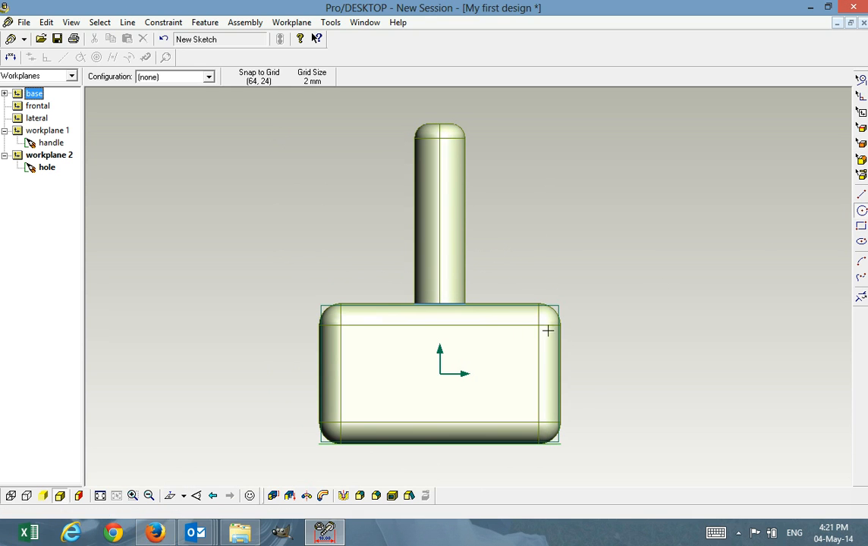
pyautogui.click(440, 373)
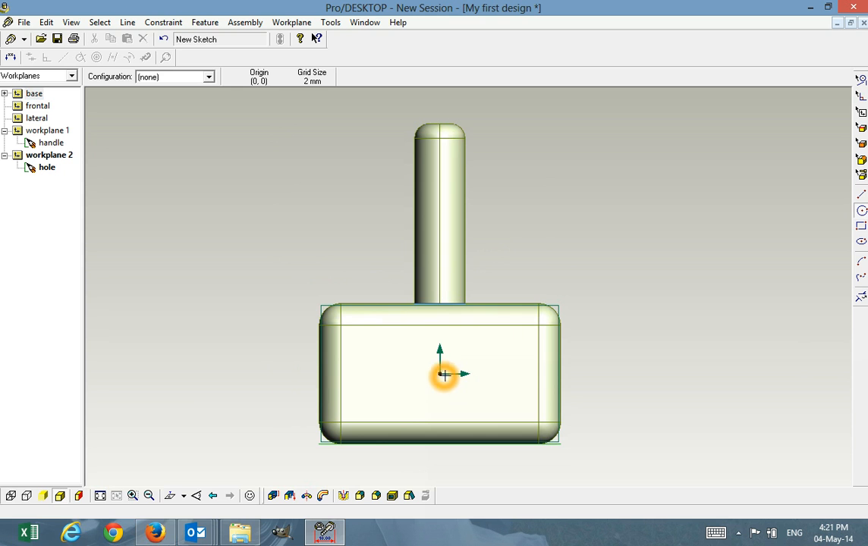
pyautogui.click(458, 385)
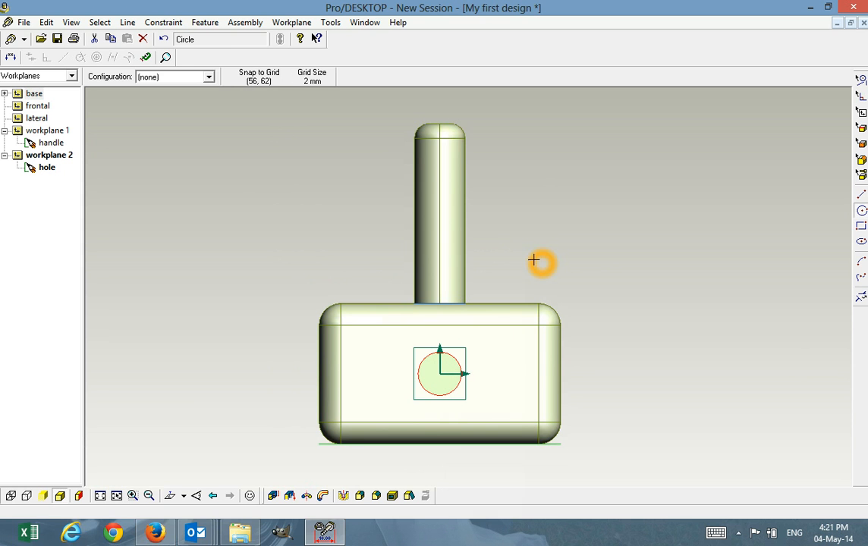
# Step: Extrude the hole circle 212 mm below the workplane, subtracting material to cut through the whole block
pyautogui.moveTo(534, 224); pyautogui.dragTo(610, 236, button='middle')
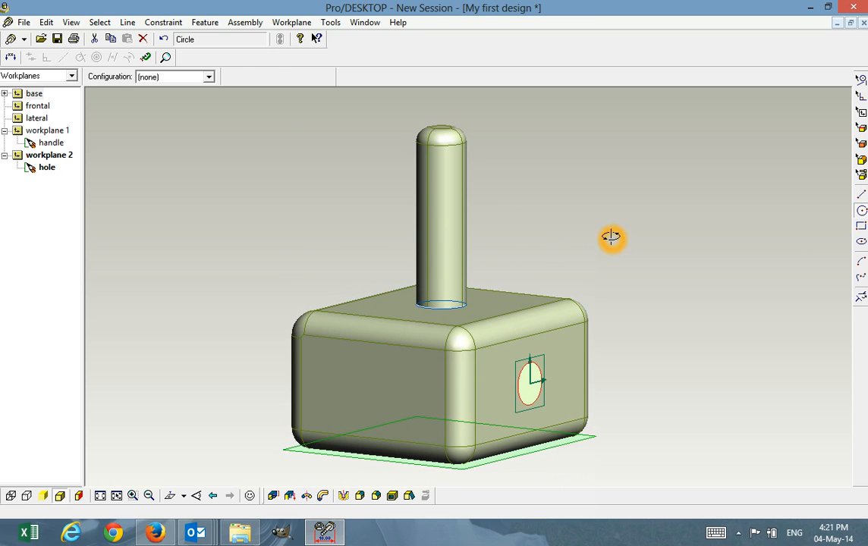
pyautogui.click(208, 25)
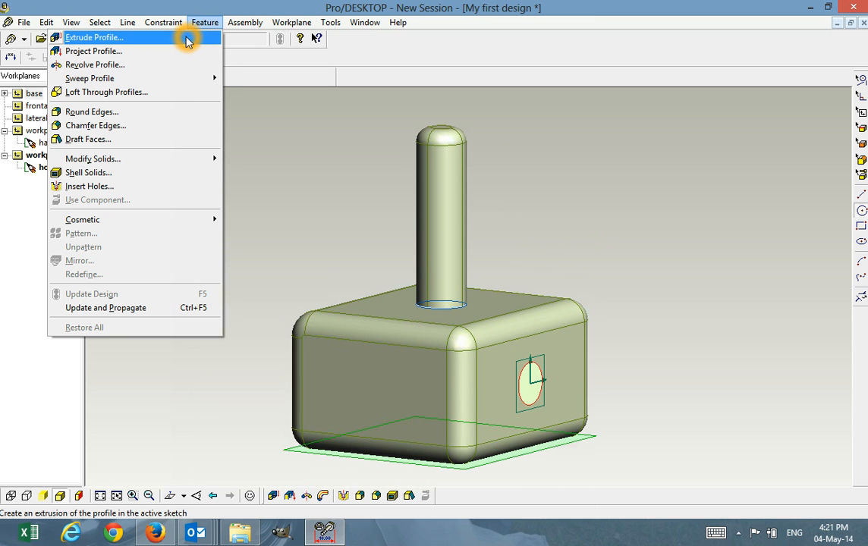
pyautogui.click(188, 38)
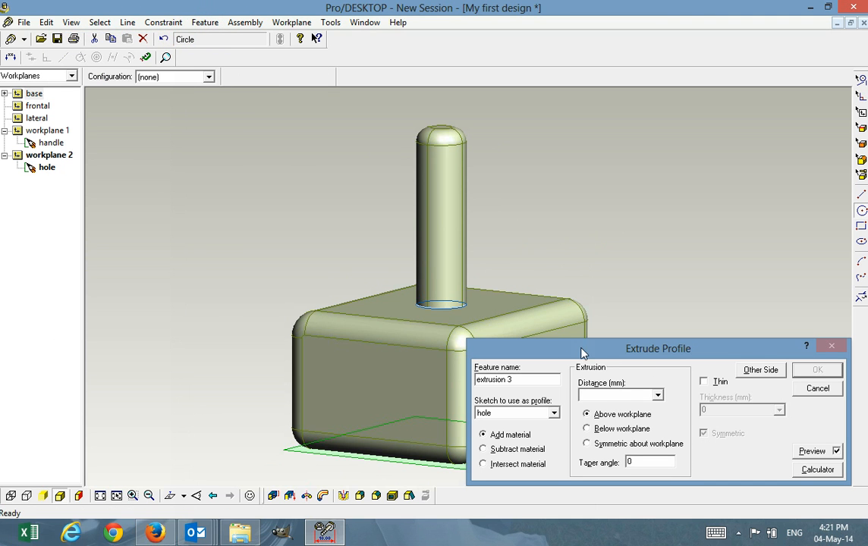
pyautogui.click(484, 450)
pyautogui.moveTo(574, 349); pyautogui.dragTo(575, 238)
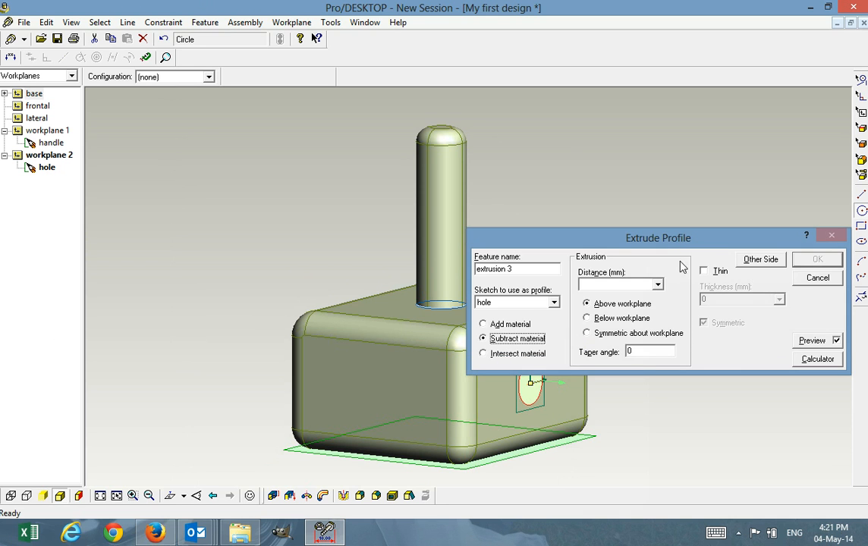
pyautogui.moveTo(678, 155); pyautogui.dragTo(675, 150)
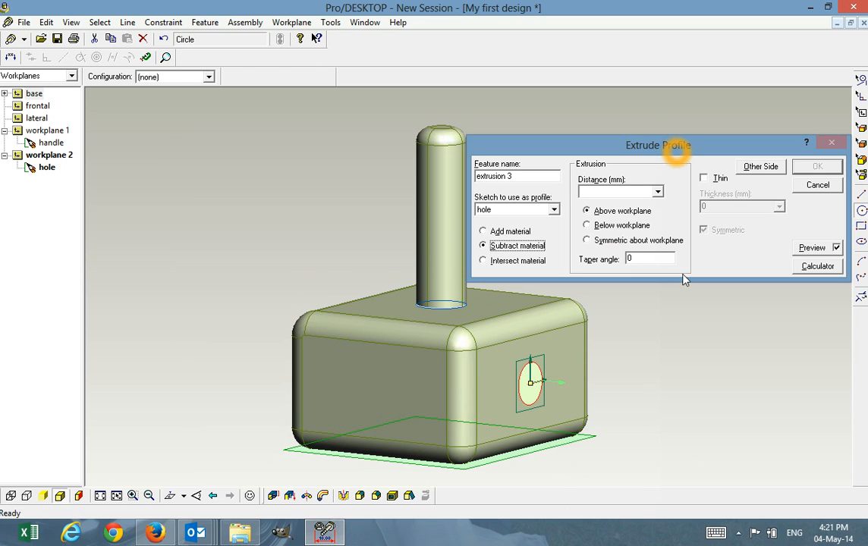
pyautogui.moveTo(530, 386); pyautogui.dragTo(218, 324)
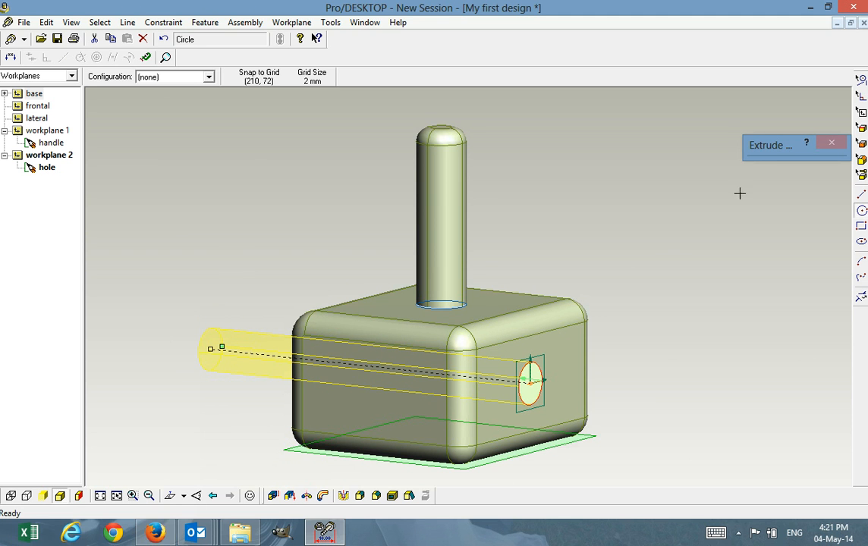
pyautogui.moveTo(774, 157)
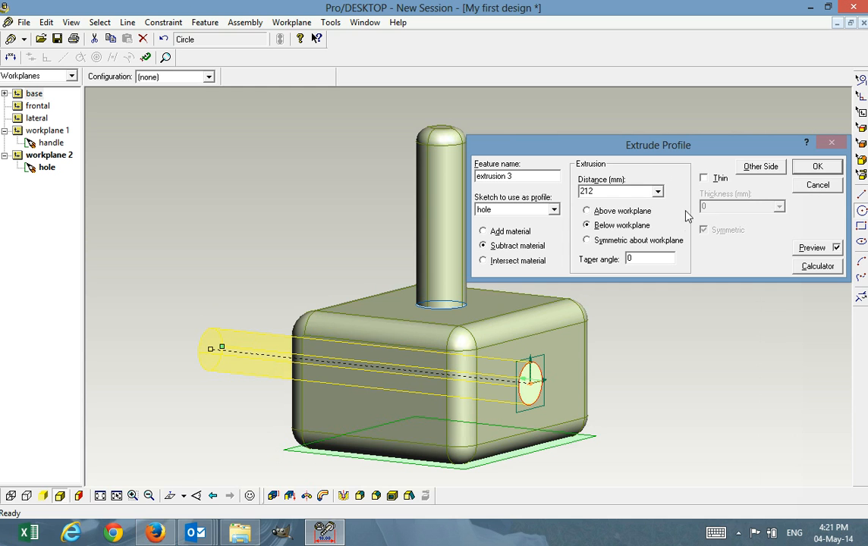
pyautogui.click(820, 169)
pyautogui.moveTo(668, 310); pyautogui.dragTo(629, 283, button='middle')
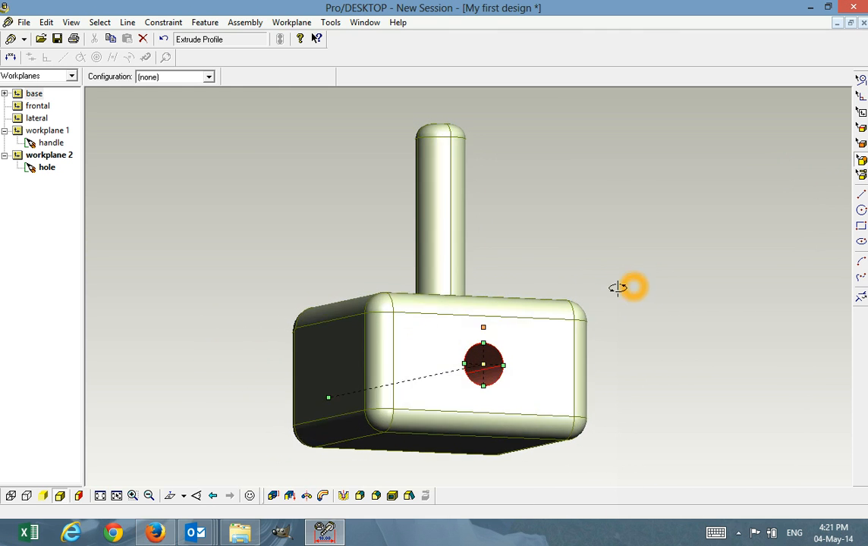
pyautogui.moveTo(633, 320); pyautogui.dragTo(669, 305, button='middle')
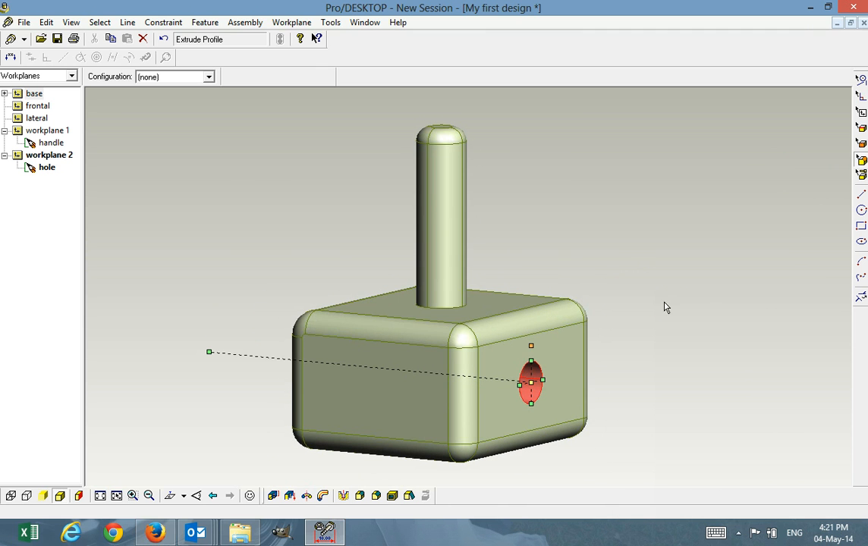